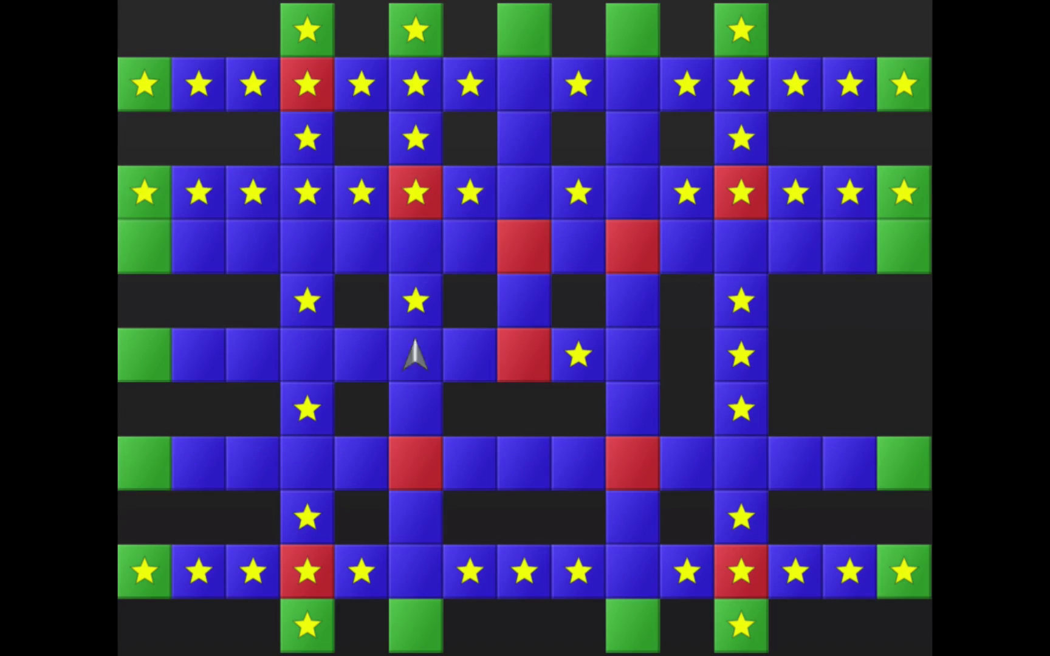
# - Navigate with arrow keys to the Campaign puzzle list showing Right on red unsolved
pyautogui.press('Right')
pyautogui.press('Down')
pyautogui.press('Right')
pyautogui.press('Left')
pyautogui.press('Right')
pyautogui.press('Up')
pyautogui.press('Right')
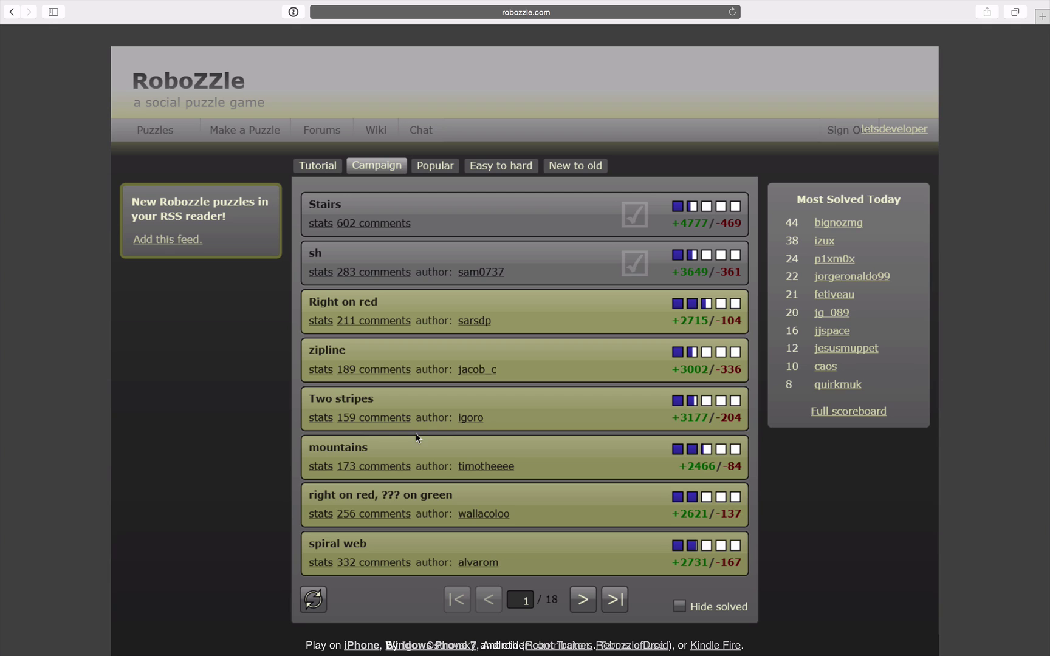
# - Open the 'Right on red' puzzle from the campaign list
pyautogui.click(550, 329)
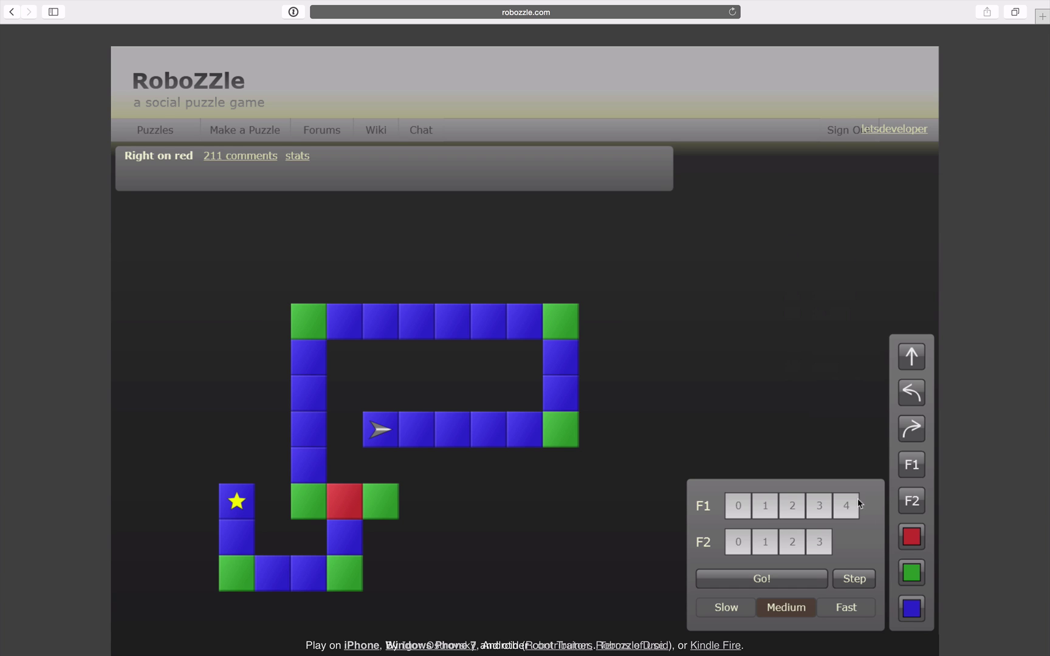
# - Set F1's first step to a green-only left turn and its second to a forward move
pyautogui.click(733, 506)
pyautogui.press('Right')
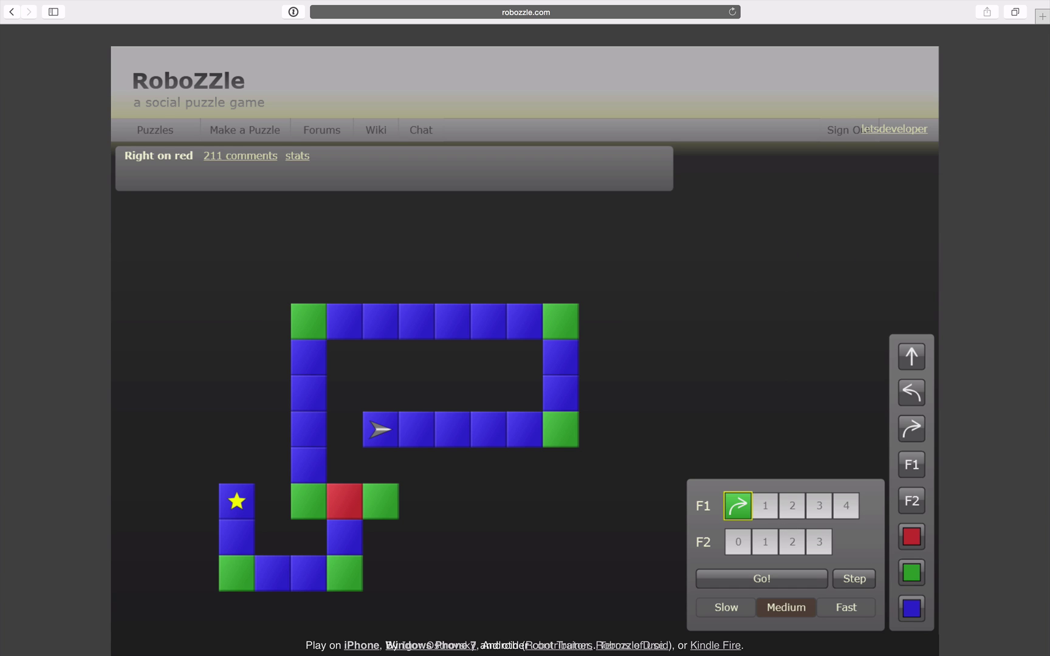
pyautogui.press('Left')
pyautogui.press('Up')
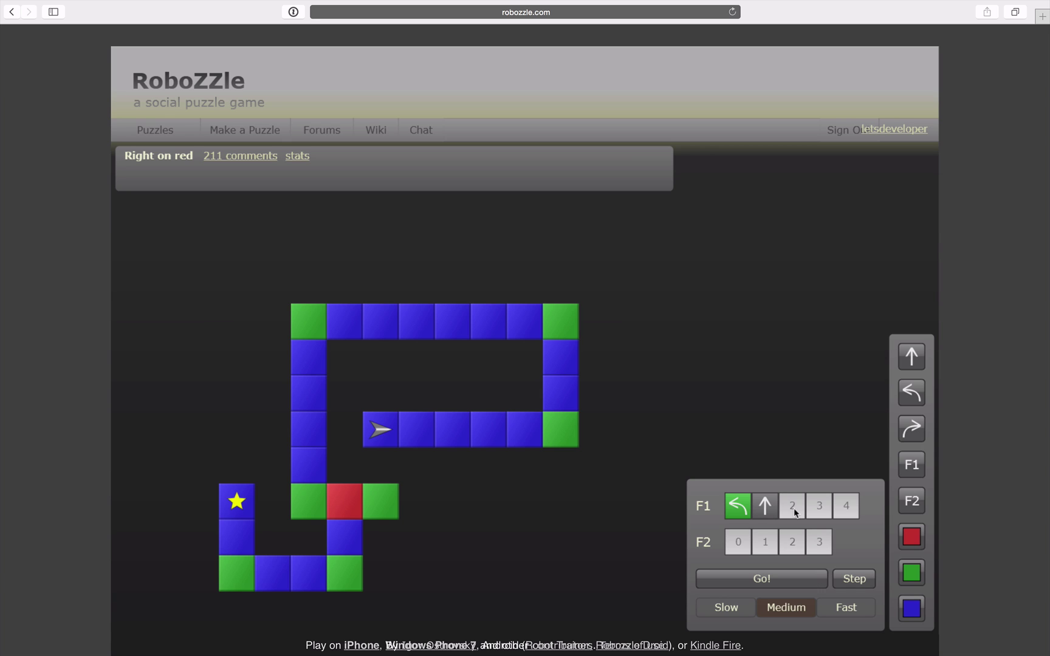
# - Add a red-only right turn, a red-only F2 call, and a closing F1 call to F1
pyautogui.press('r')
pyautogui.press('Right')
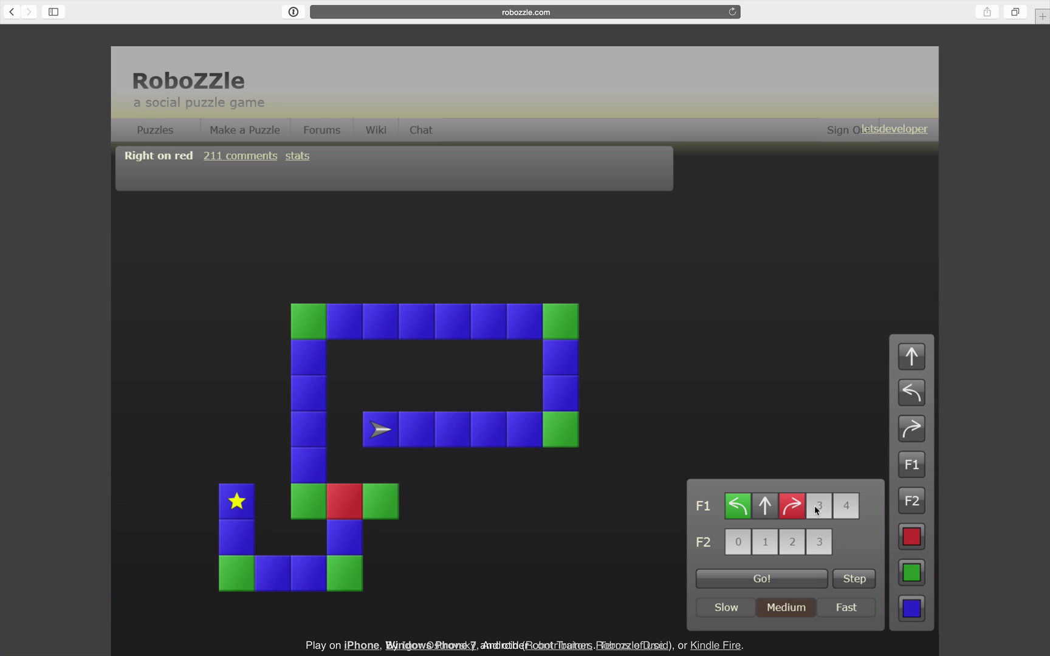
pyautogui.press('2')
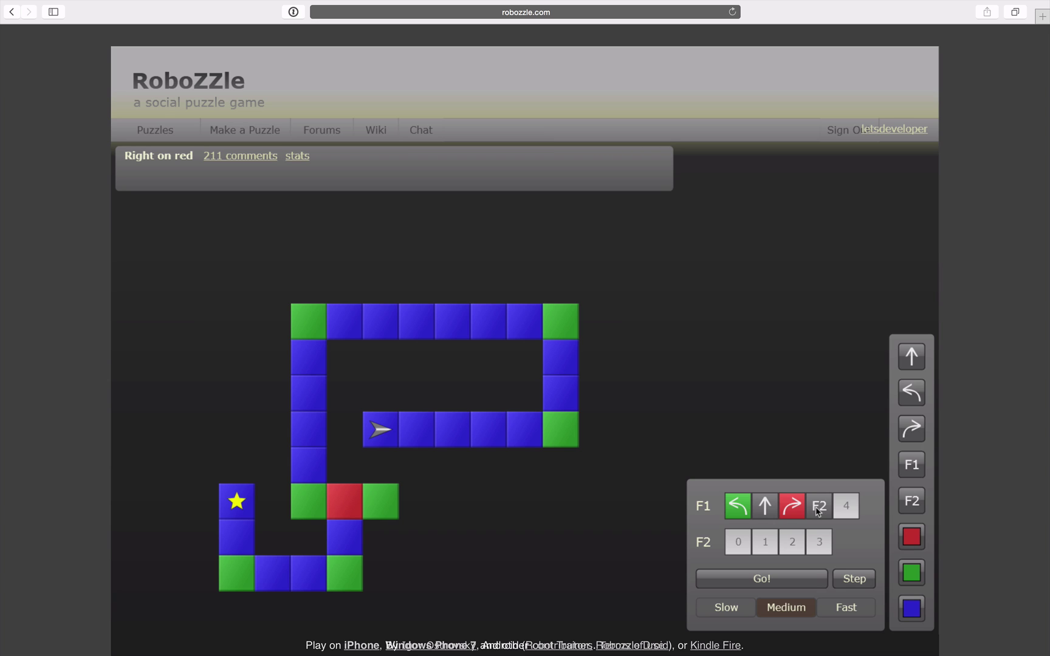
pyautogui.press('r')
pyautogui.press('1')
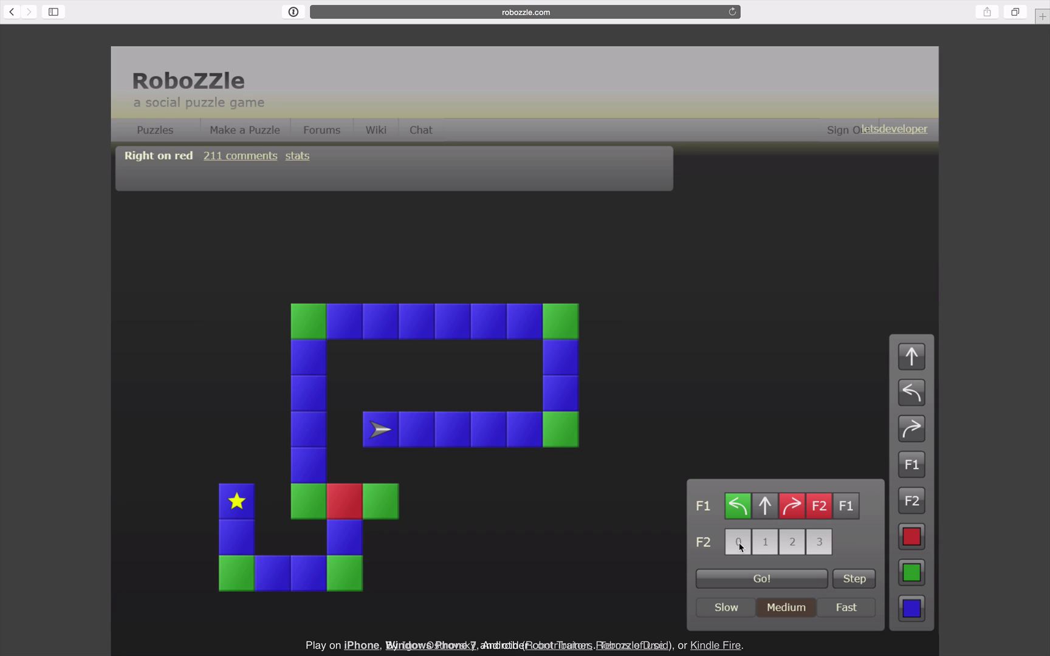
# - Fill F2 with a green-only right turn, forward, and an F2 self-call, then run the robot
pyautogui.press('g')
pyautogui.press('d')
pyautogui.press('w')
pyautogui.press('2')
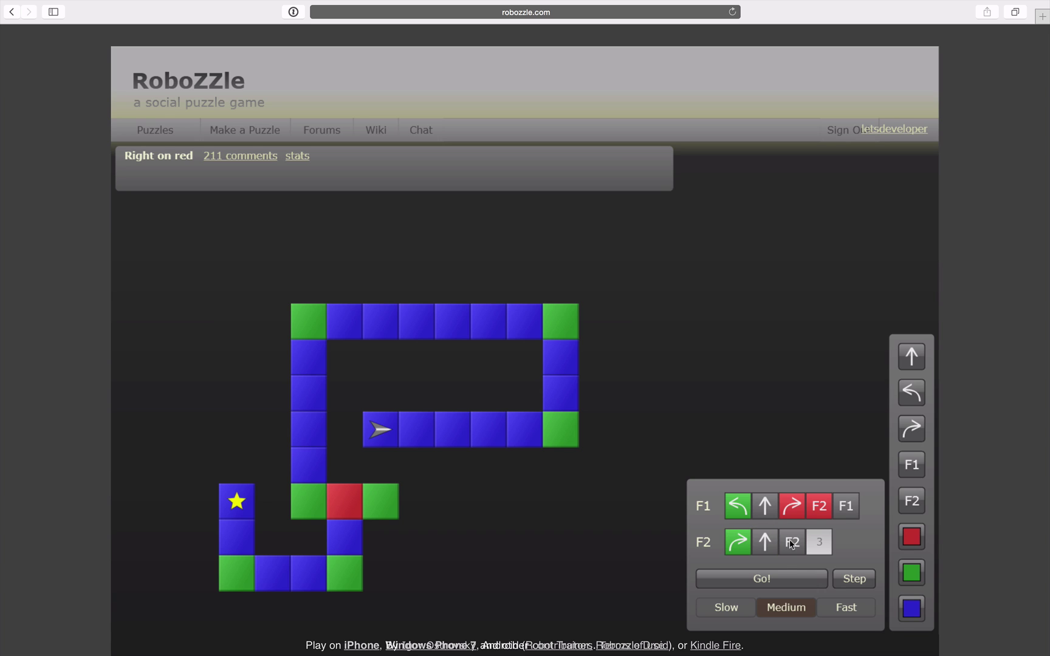
pyautogui.click(788, 582)
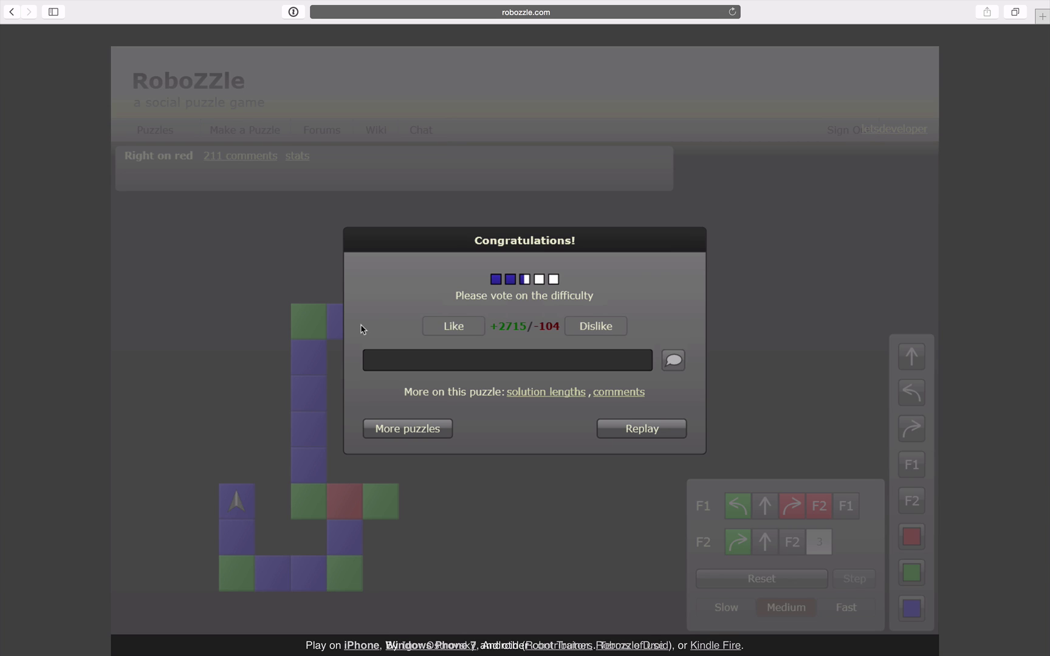
# - Rate the puzzle Very easy, like it, and return to the campaign list
pyautogui.click(495, 280)
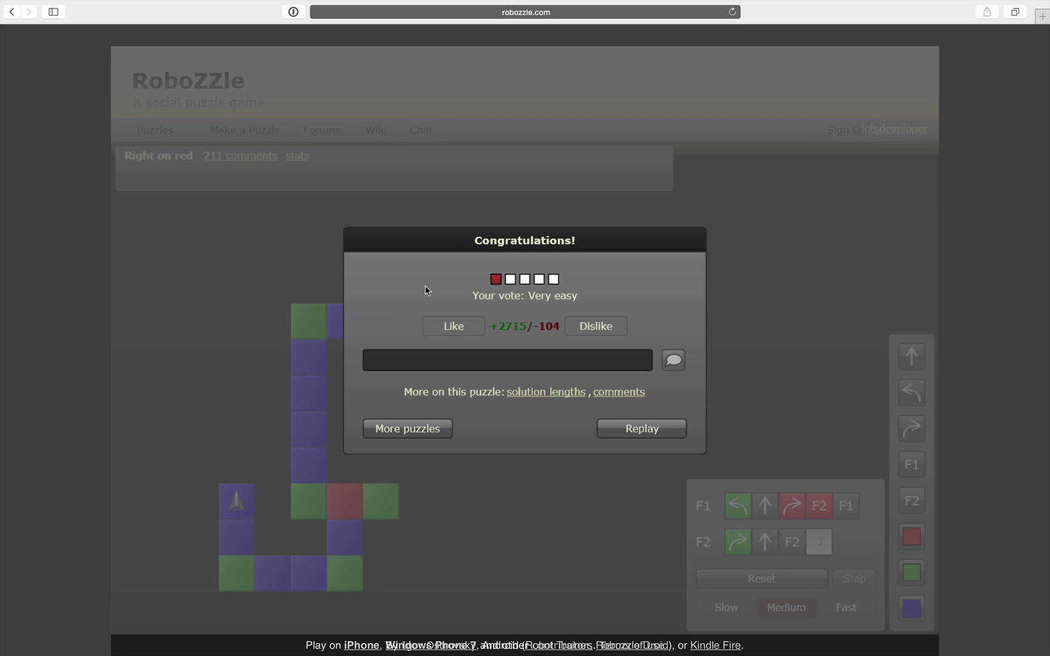
pyautogui.click(468, 326)
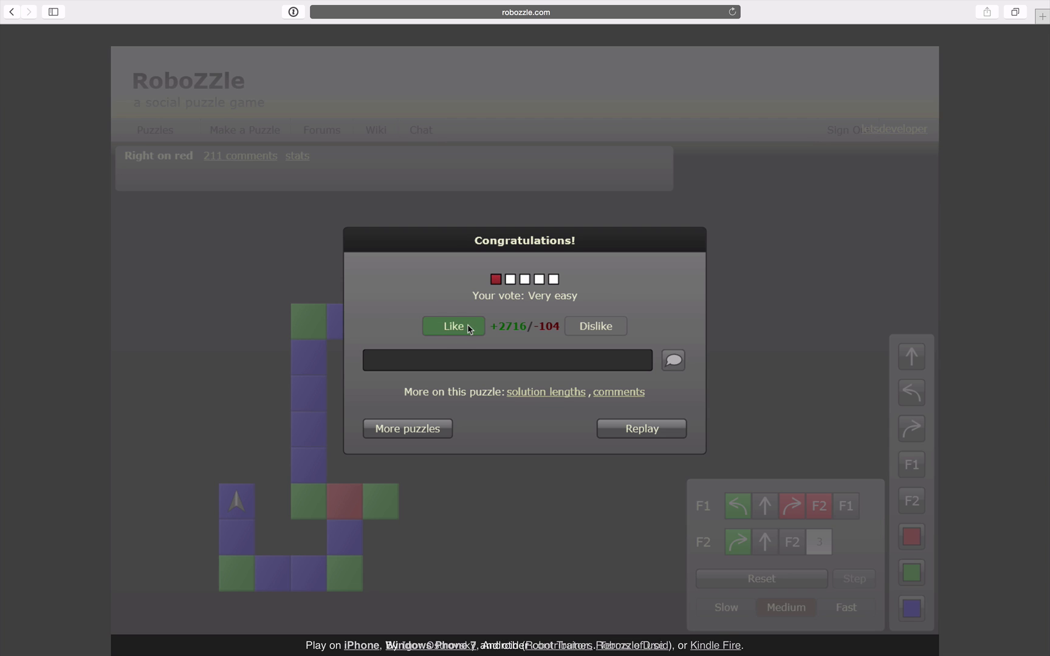
pyautogui.click(433, 428)
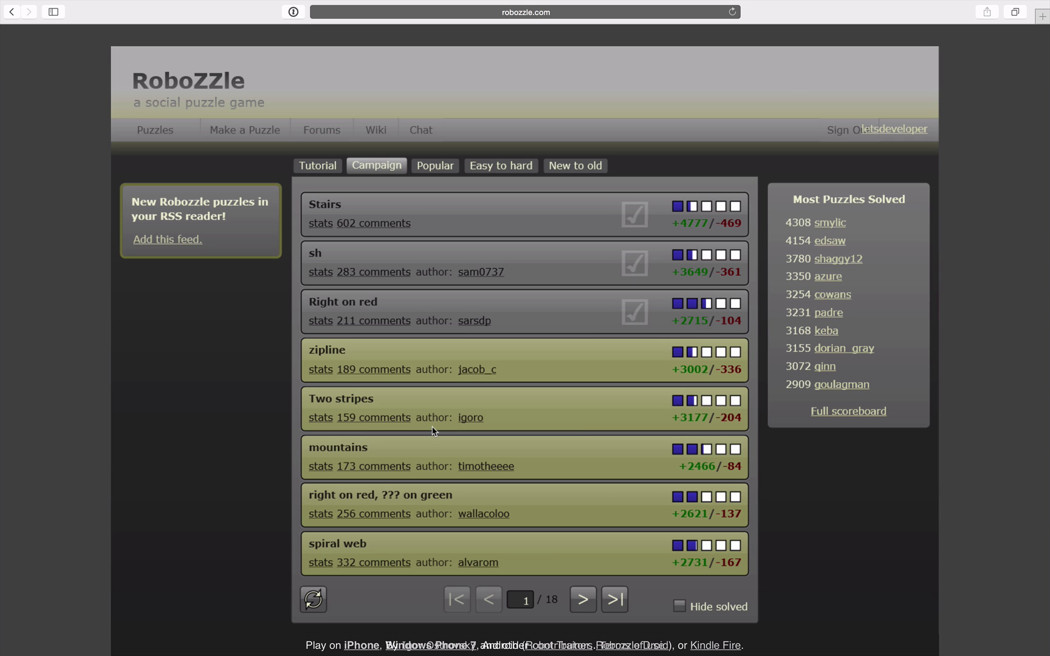